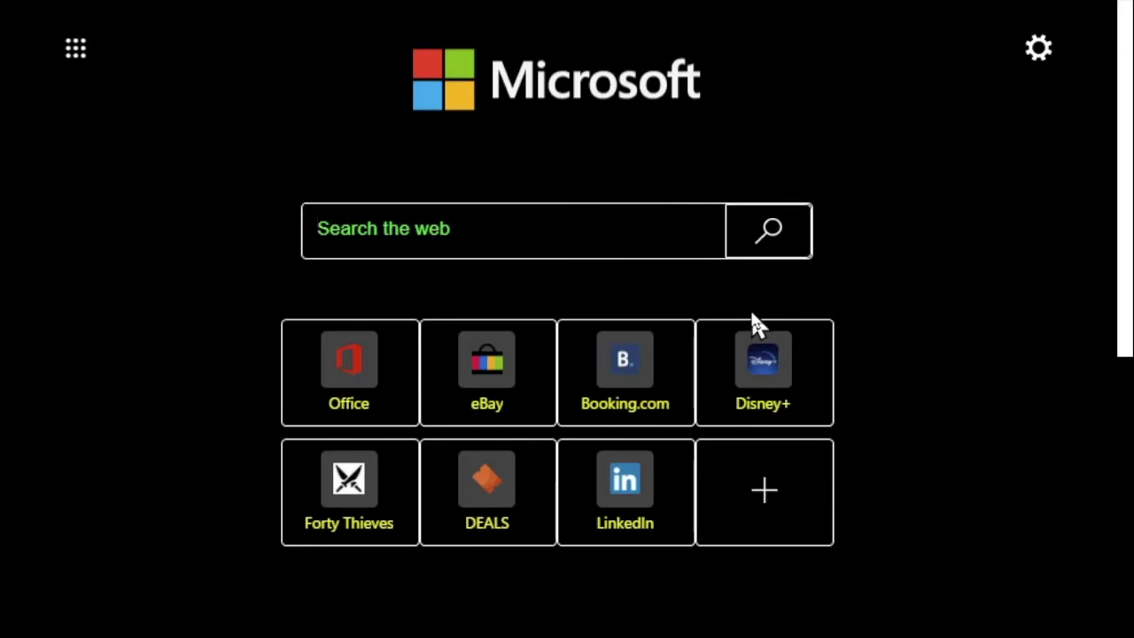
Step: Search the web for "register for self assessment" and open the GOV.UK Register for Self Assessment result
mouse_move(802, 380)
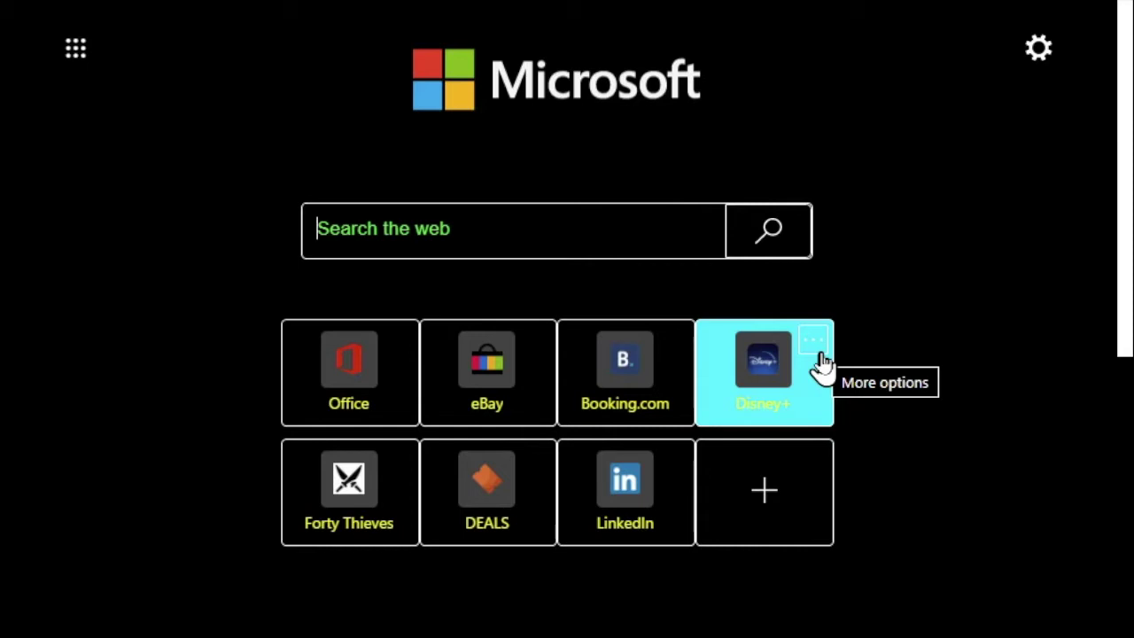
text(register for self assessment)
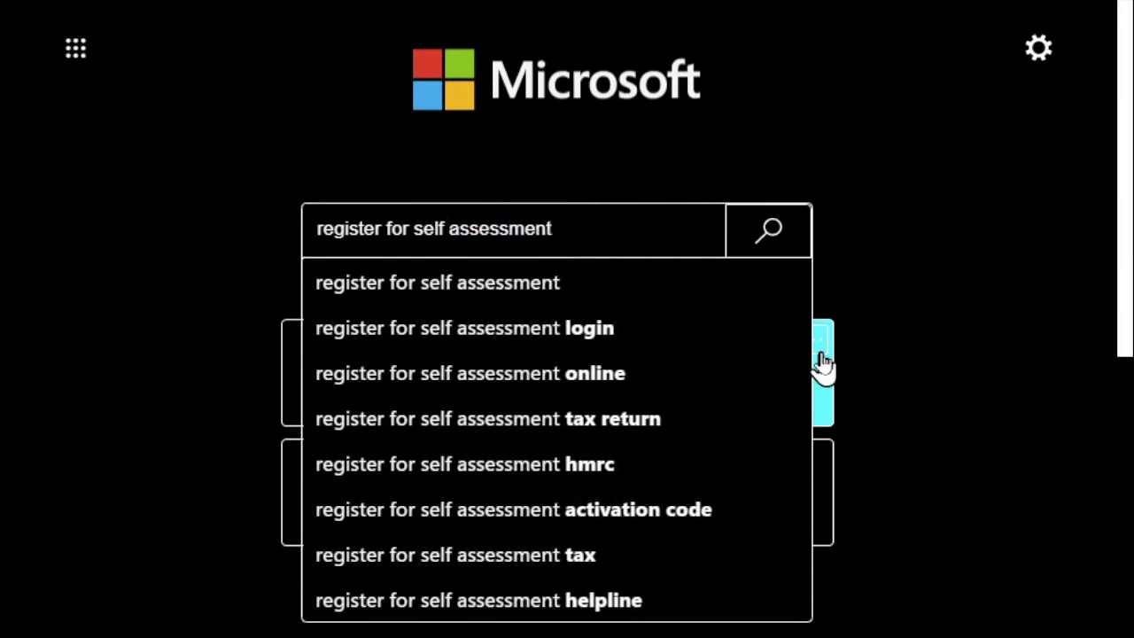
key(Return)
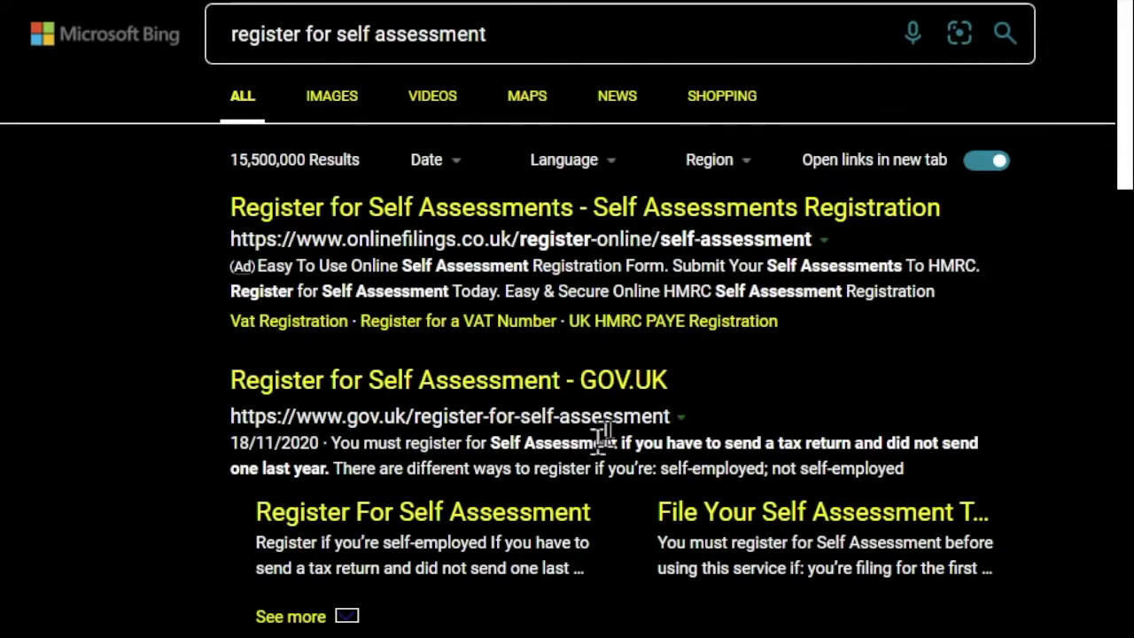
click(381, 382)
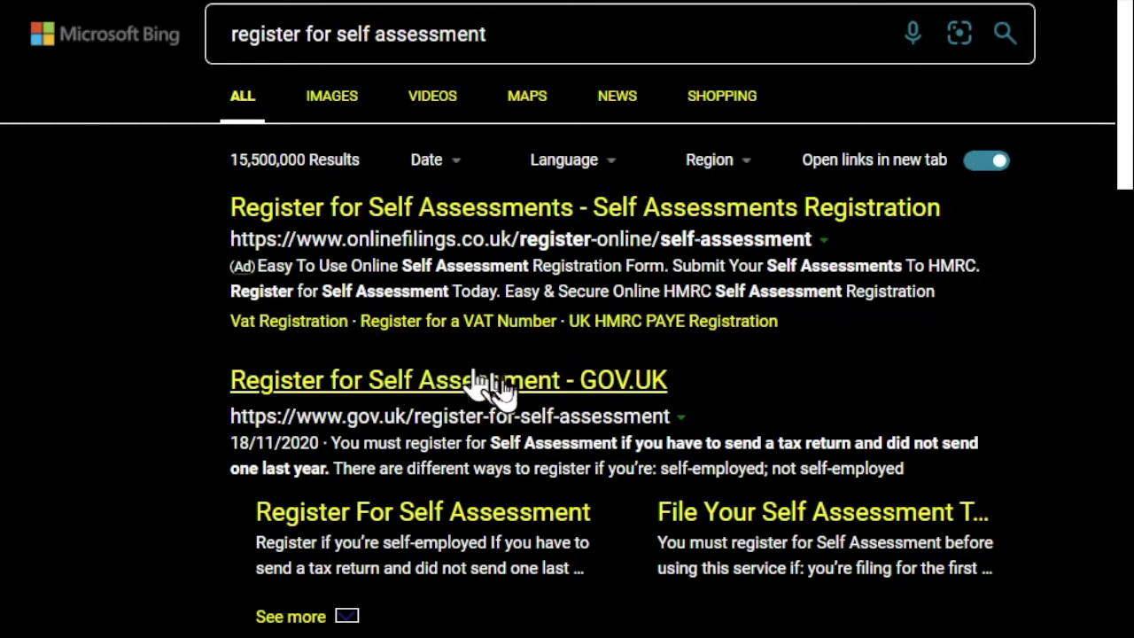
click(442, 381)
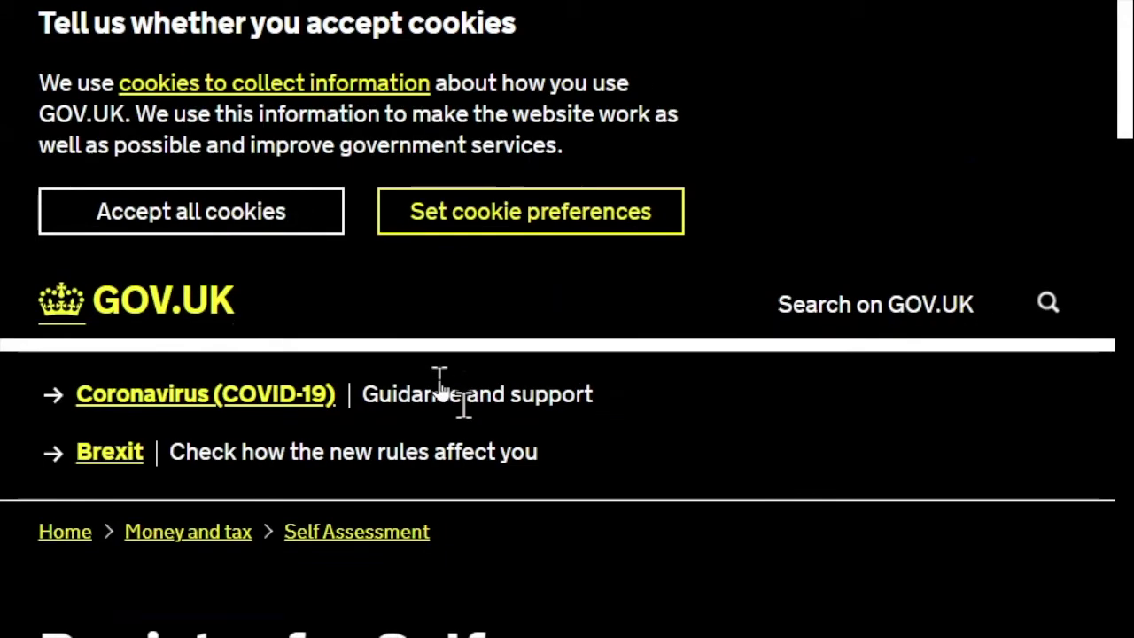
Step: Open the guidance for registering when not self-employed from the Overview section's list of ways to register
scroll(440, 381, down, 5)
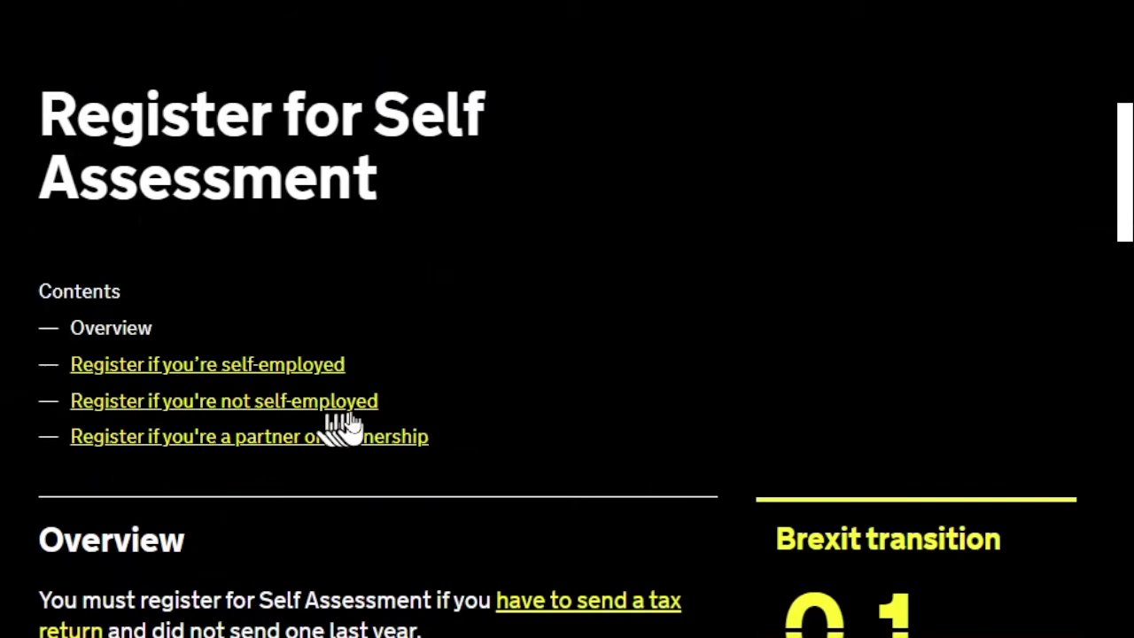
scroll(170, 478, down, 1)
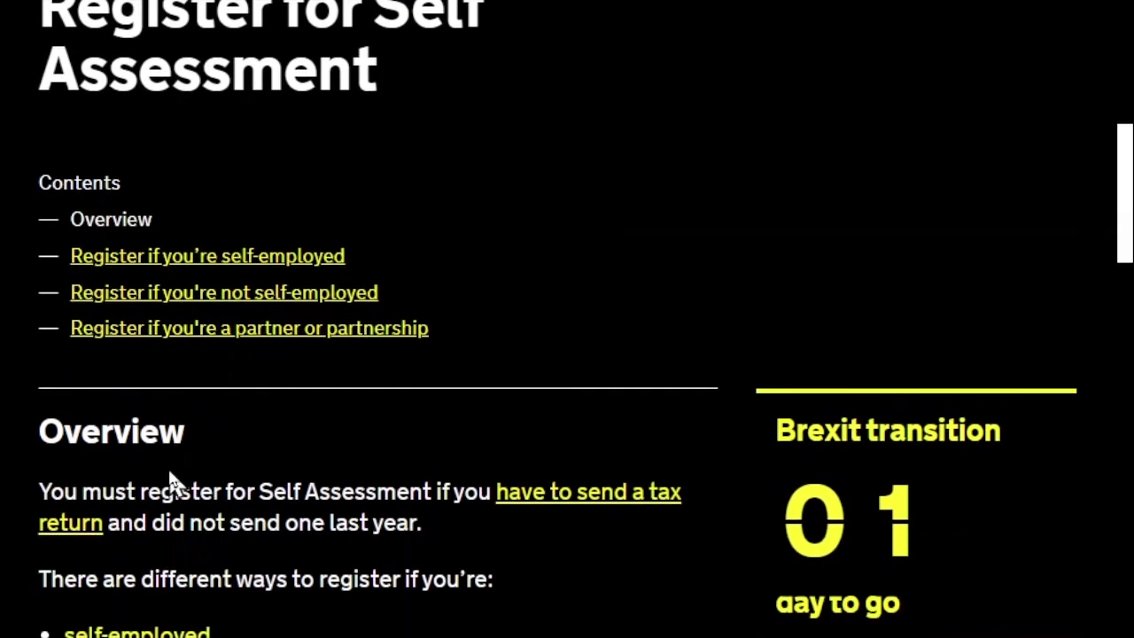
scroll(142, 504, down, 2)
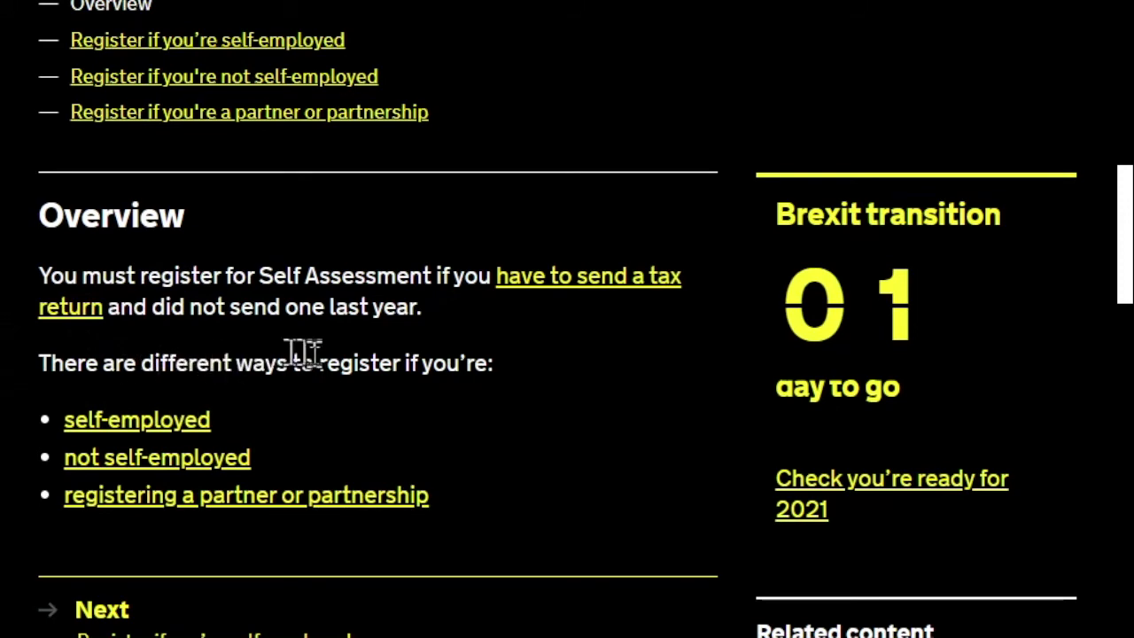
scroll(393, 410, down, 1)
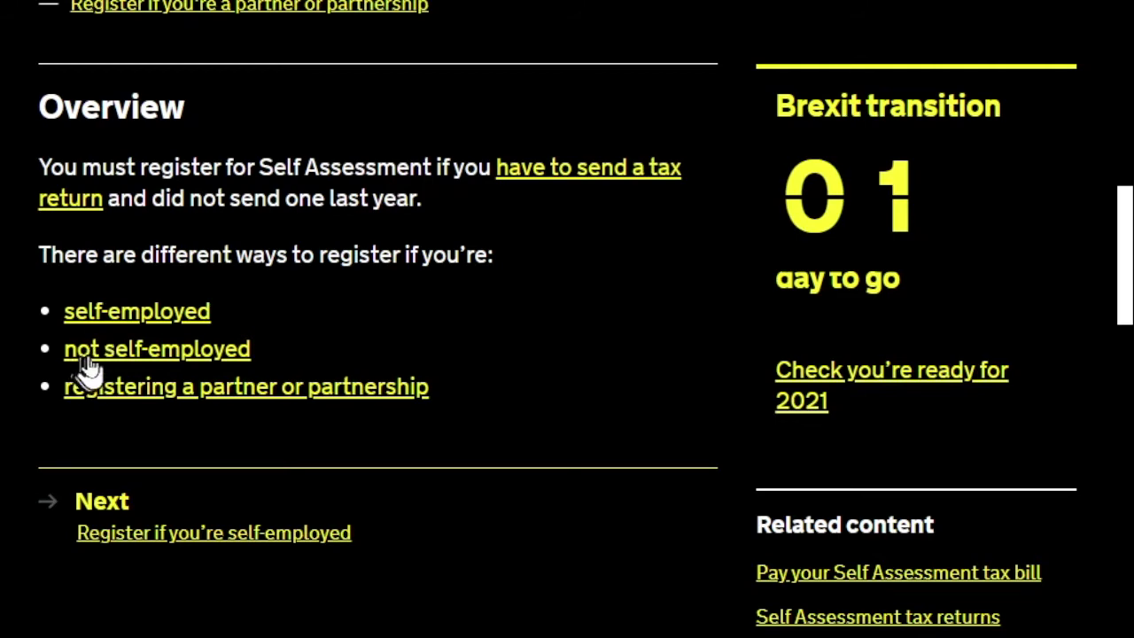
click(182, 354)
Step: Review the steps for people who have not filed online before and open the page for registering using form SA1
scroll(229, 412, down, 2)
scroll(229, 412, down, 3)
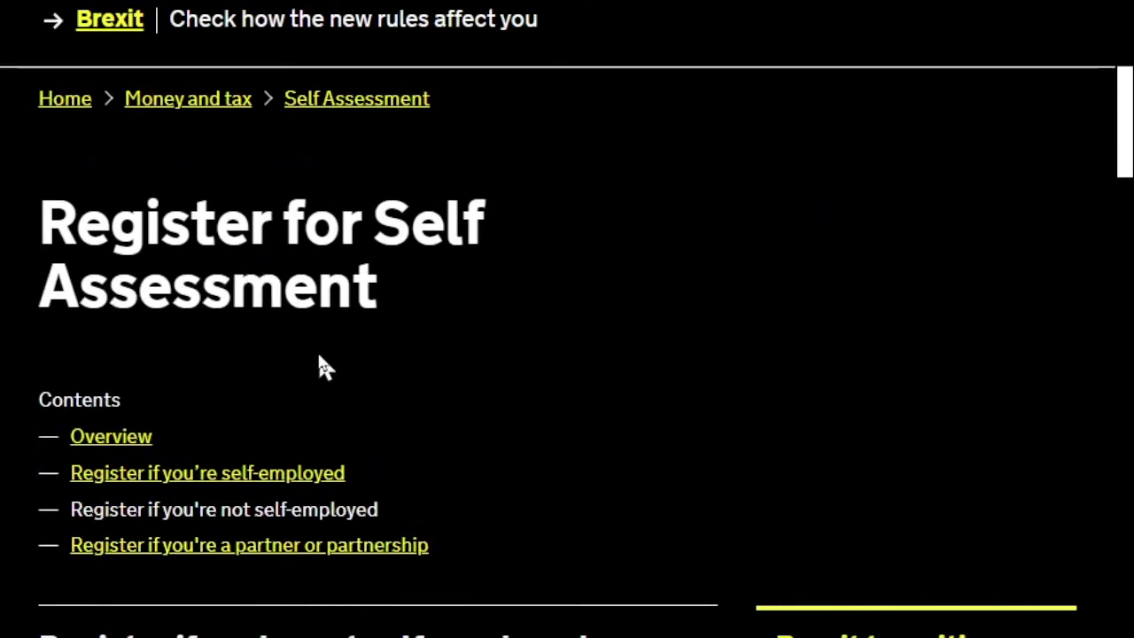
scroll(265, 446, down, 1)
scroll(264, 446, down, 2)
scroll(248, 433, down, 1)
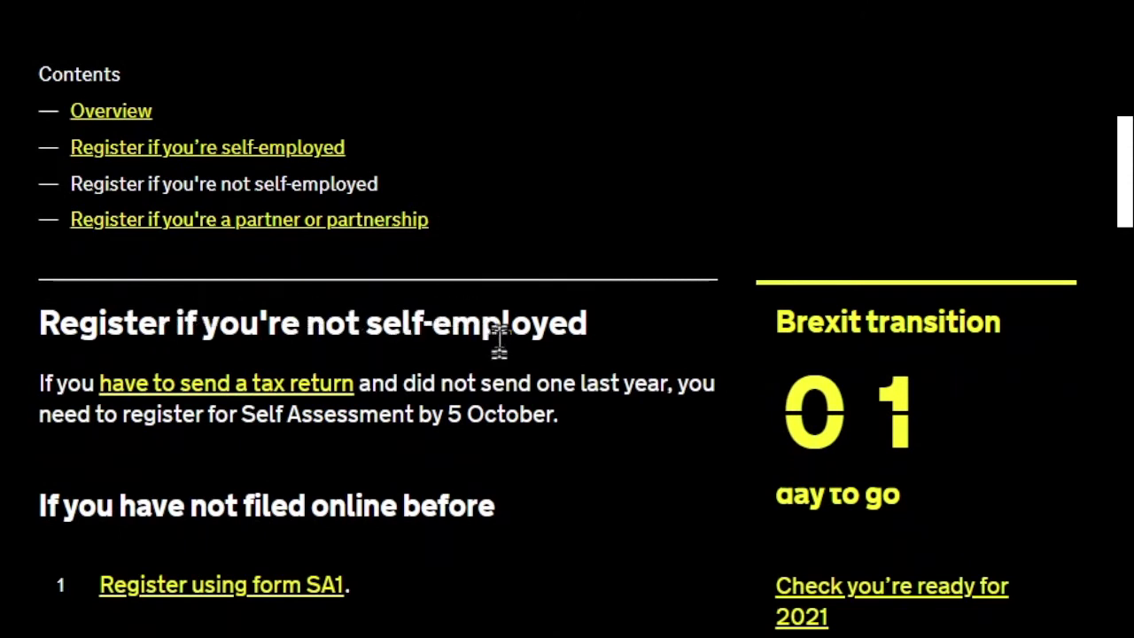
double_click(185, 403)
click(237, 407)
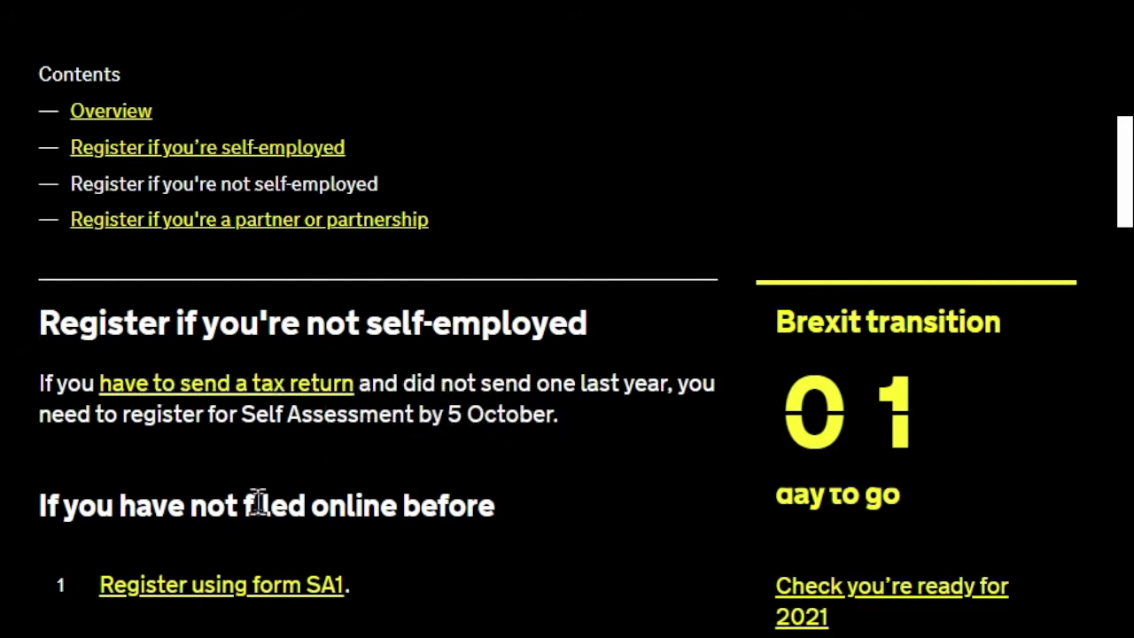
scroll(210, 403, down, 1)
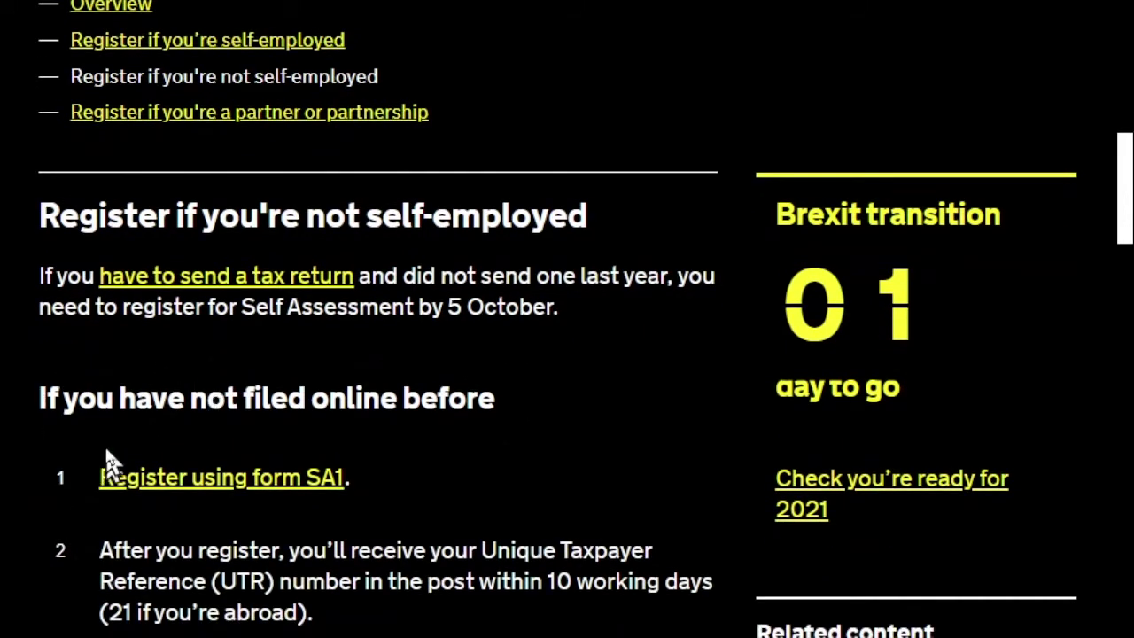
scroll(173, 415, down, 1)
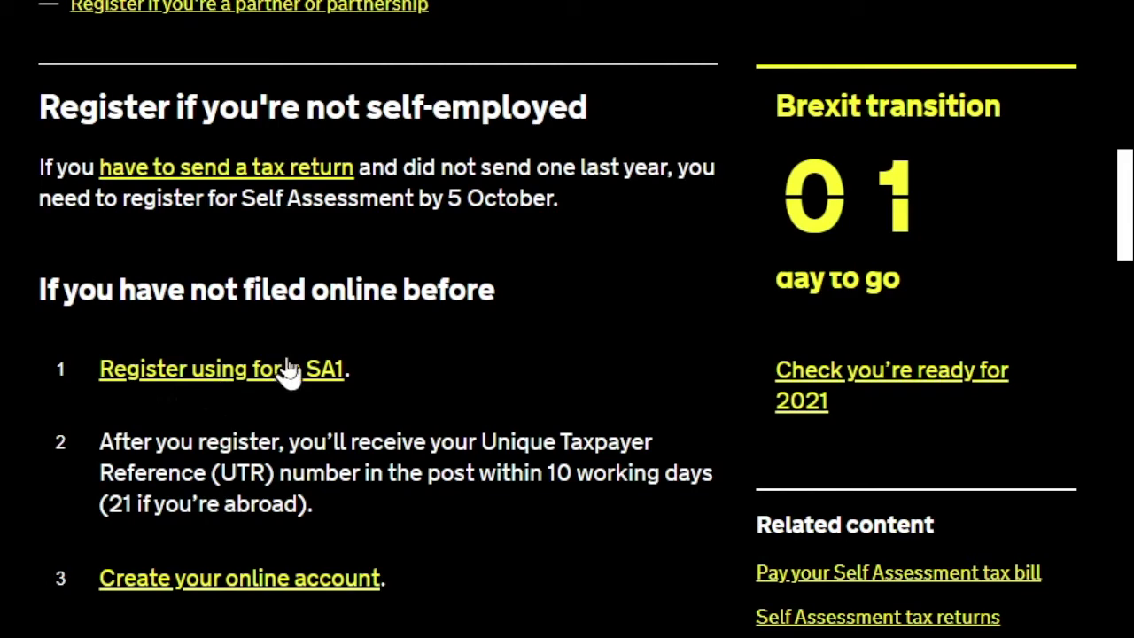
scroll(287, 365, down, 1)
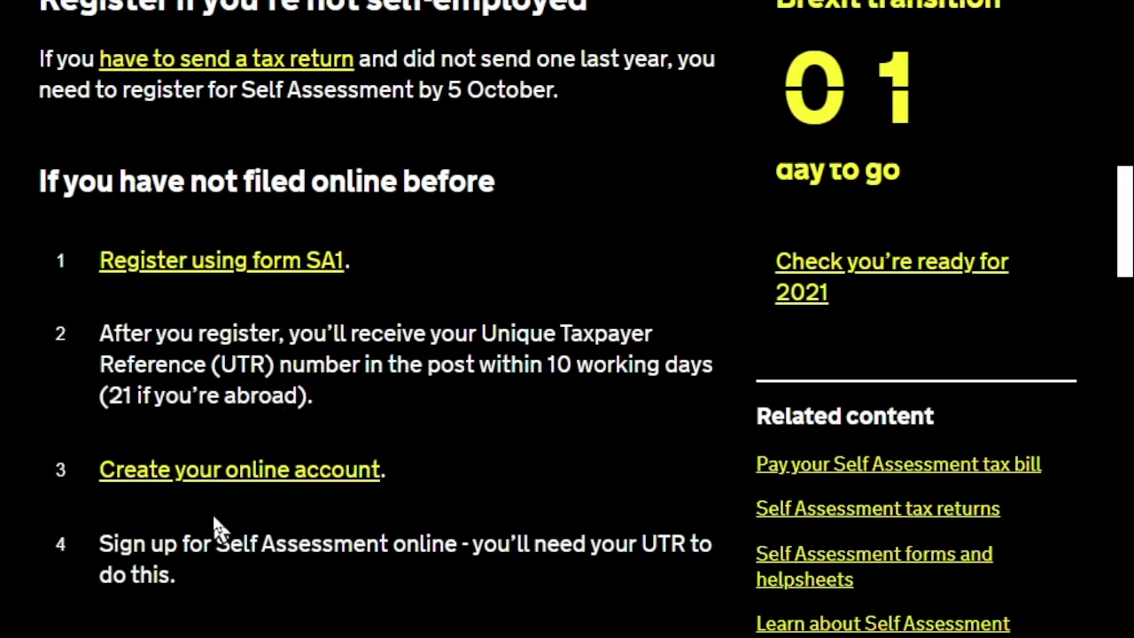
scroll(215, 526, down, 2)
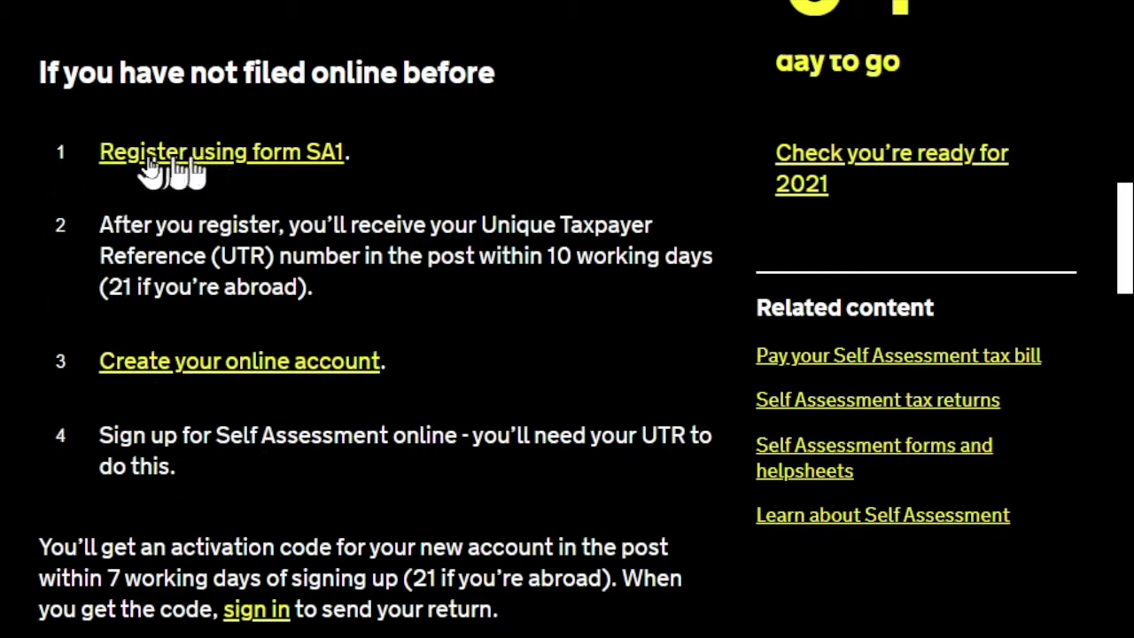
click(223, 155)
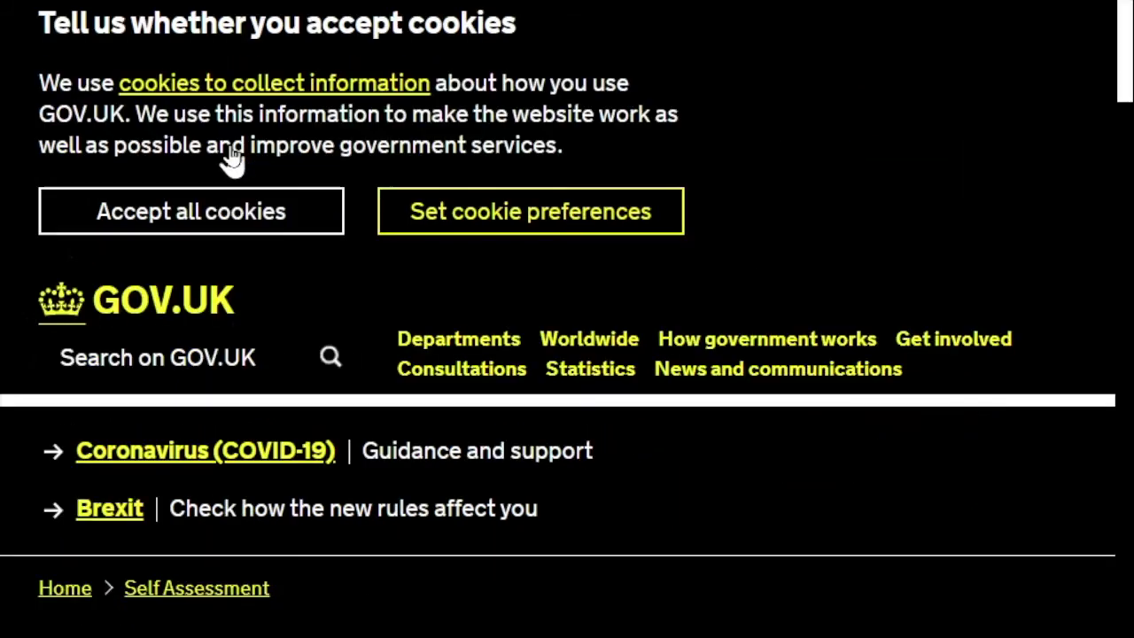
Step: Open the online "fill in and send (SA1)" version of the registration form from the Documents section
scroll(391, 273, down, 3)
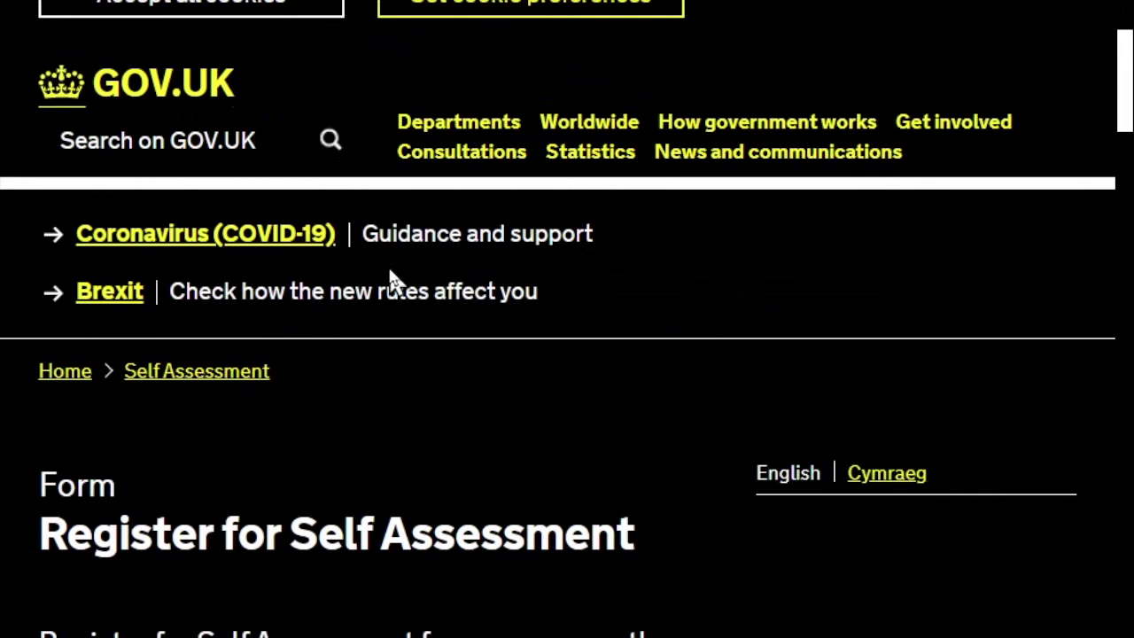
scroll(392, 321, down, 3)
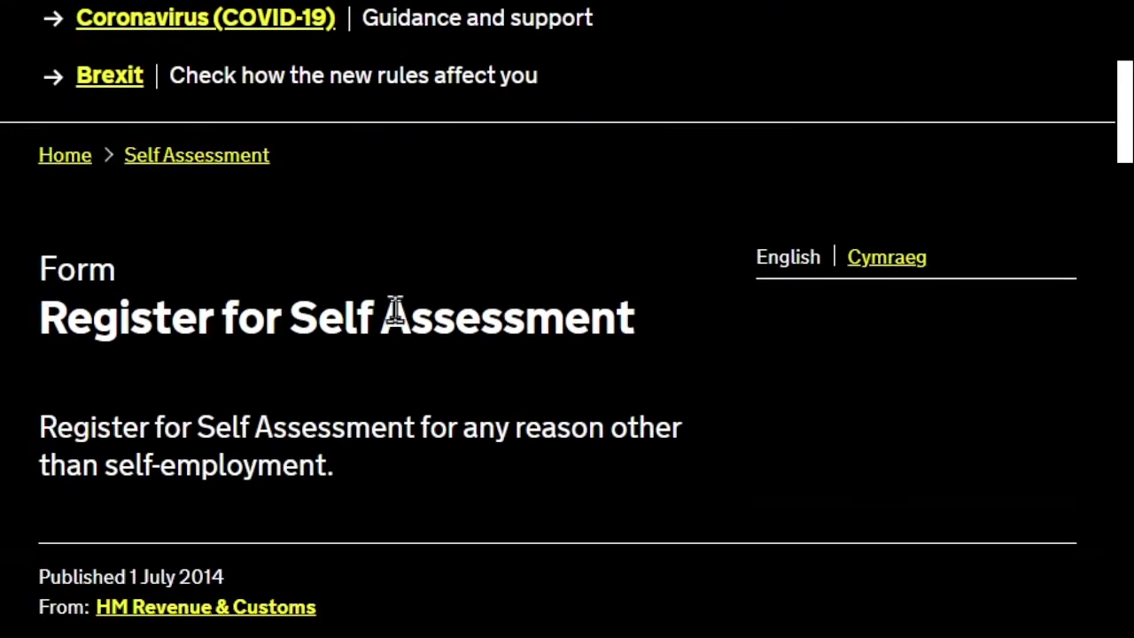
scroll(376, 297, down, 1)
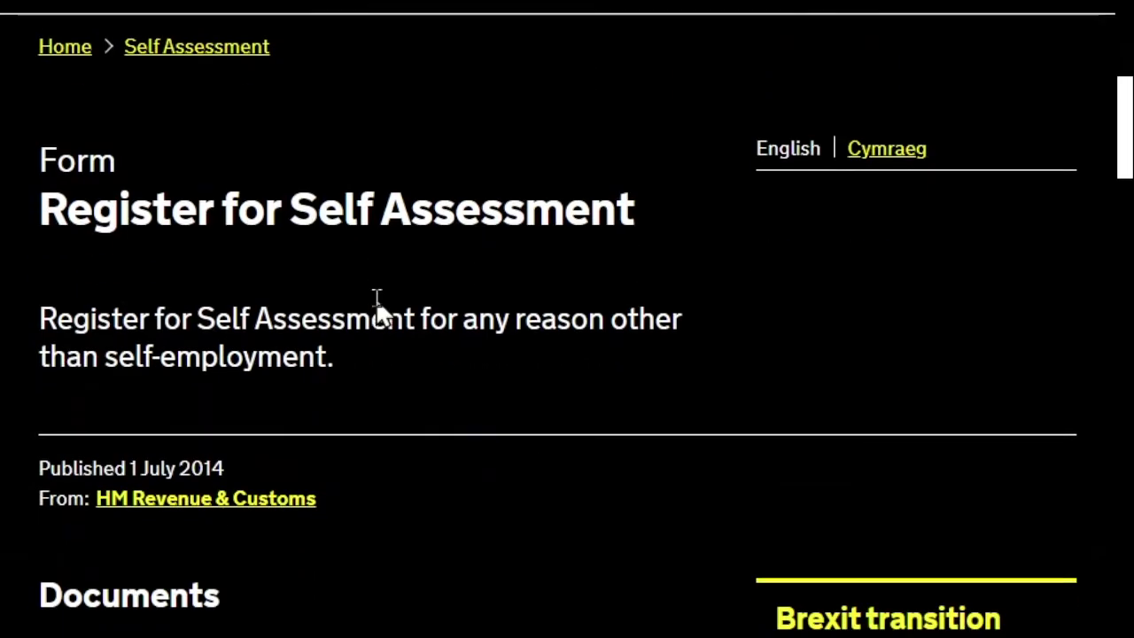
scroll(375, 298, down, 1)
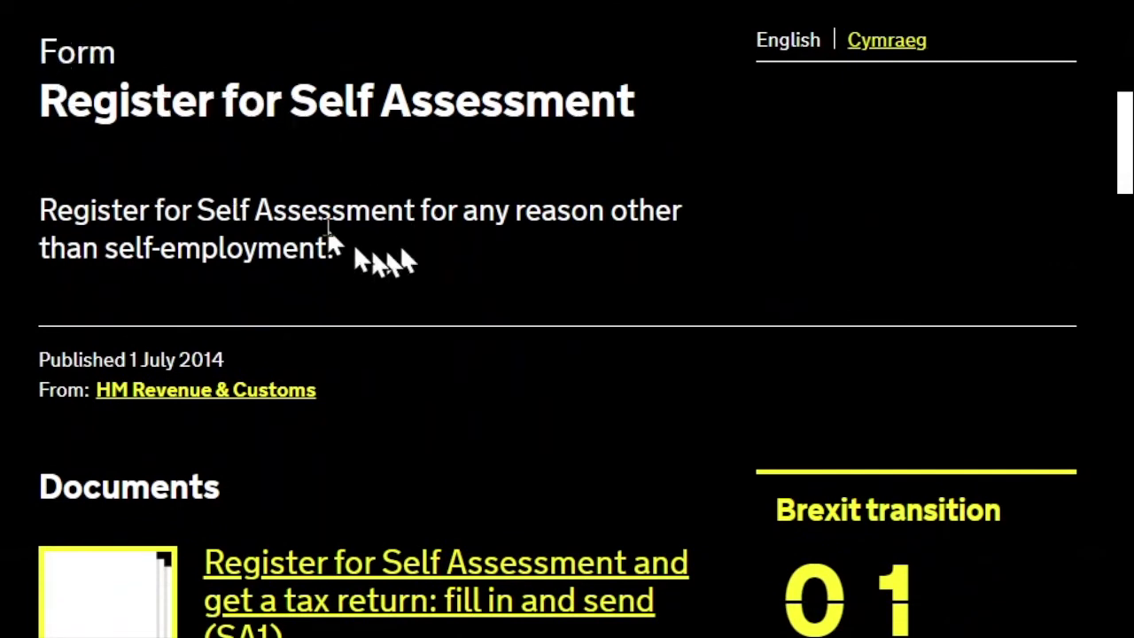
scroll(212, 111, down, 2)
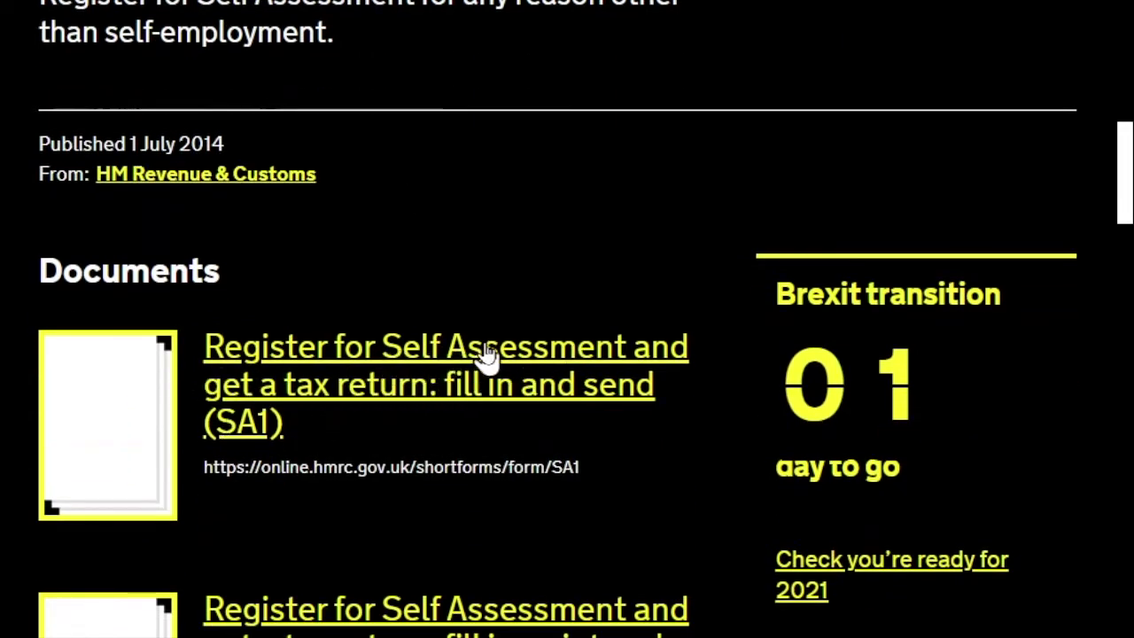
scroll(489, 356, down, 1)
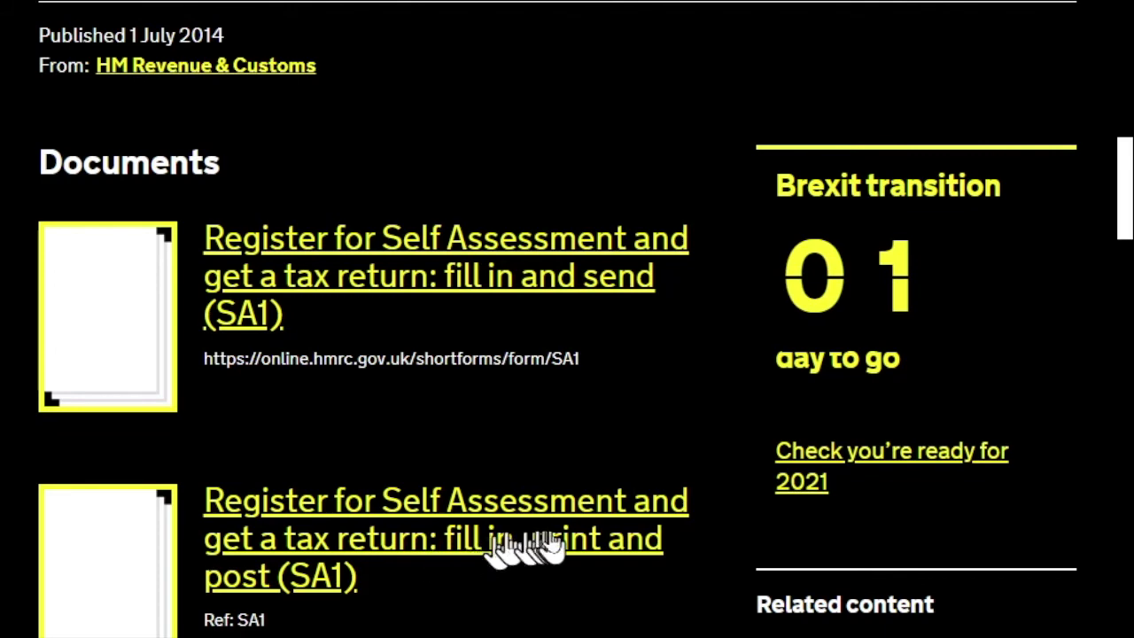
scroll(565, 540, down, 3)
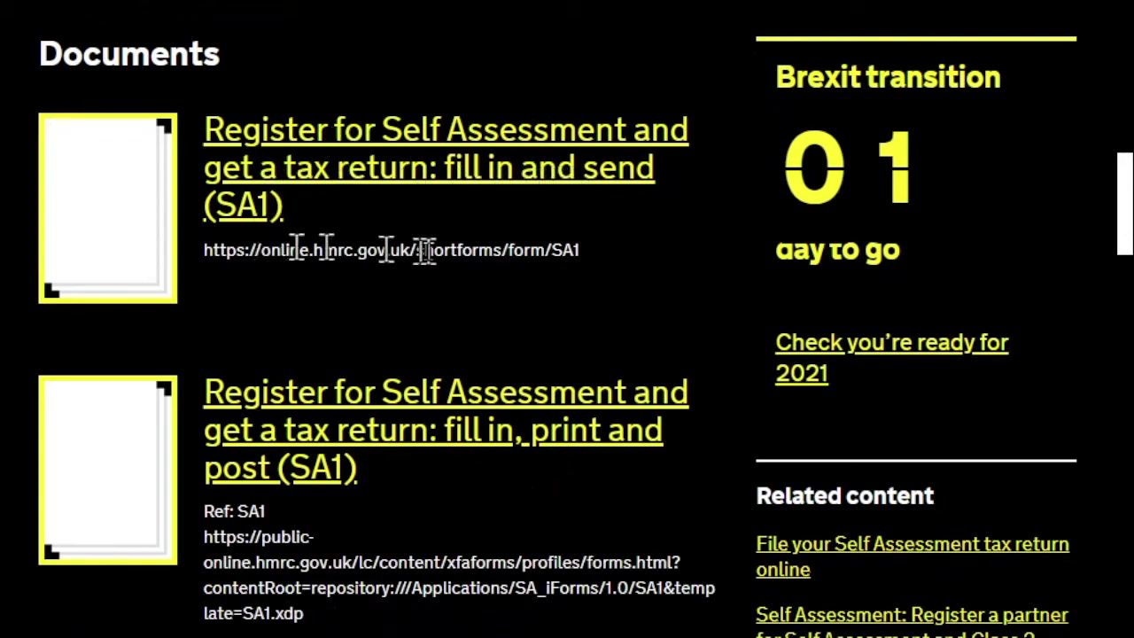
scroll(430, 250, down, 9)
scroll(430, 263, up, 12)
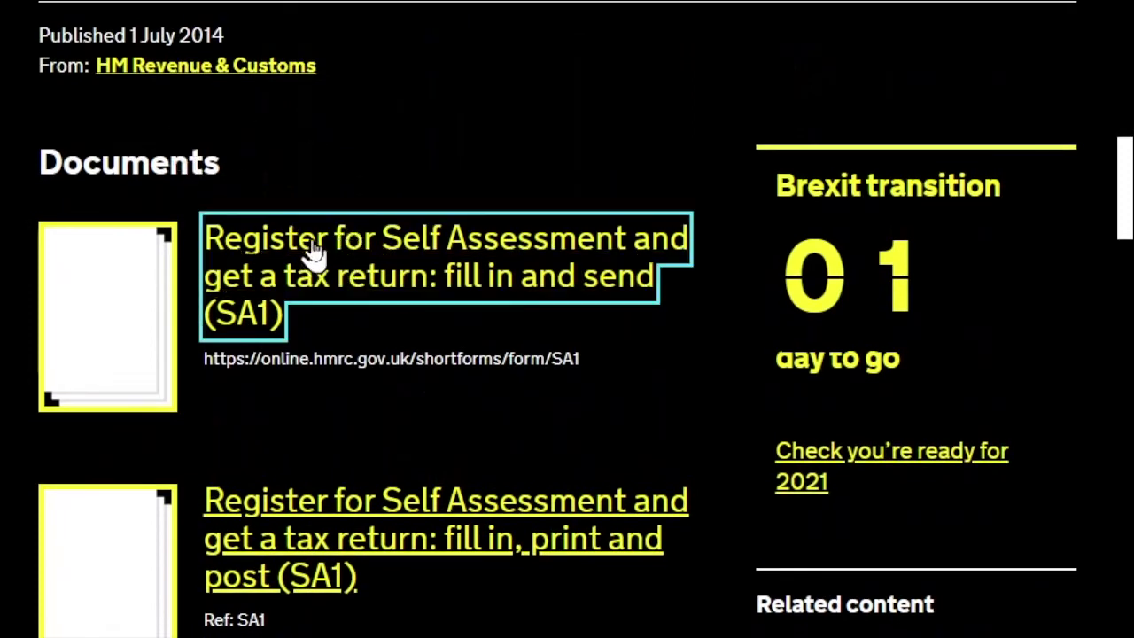
click(314, 251)
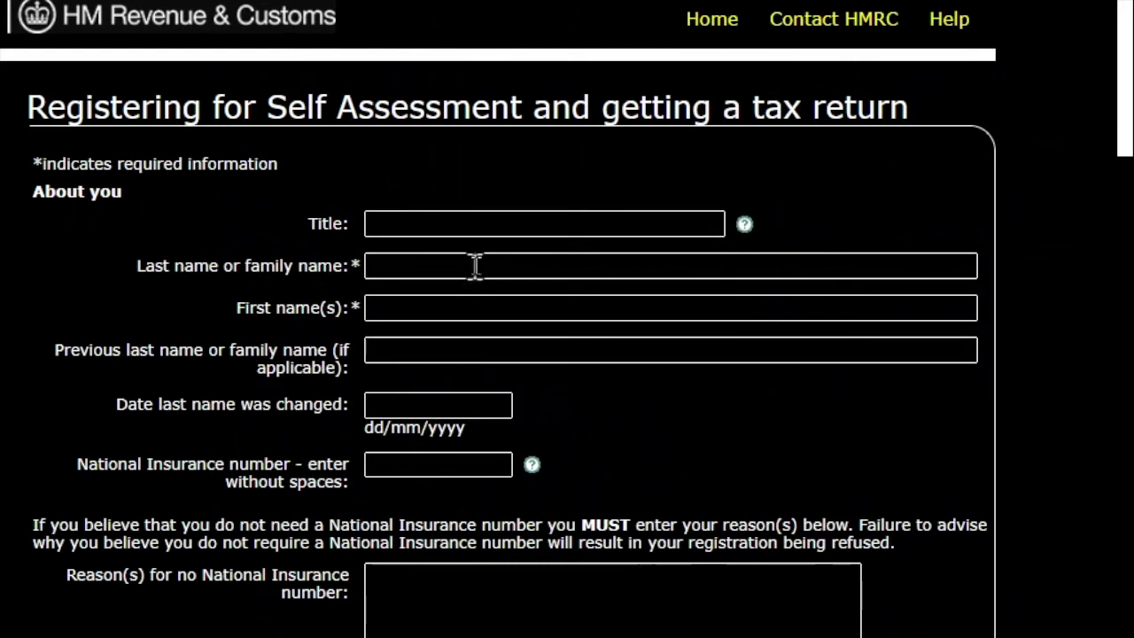
Step: Look through the SA1 form from the About you fields and tax return reasons to the Declaration section
click(422, 219)
click(447, 219)
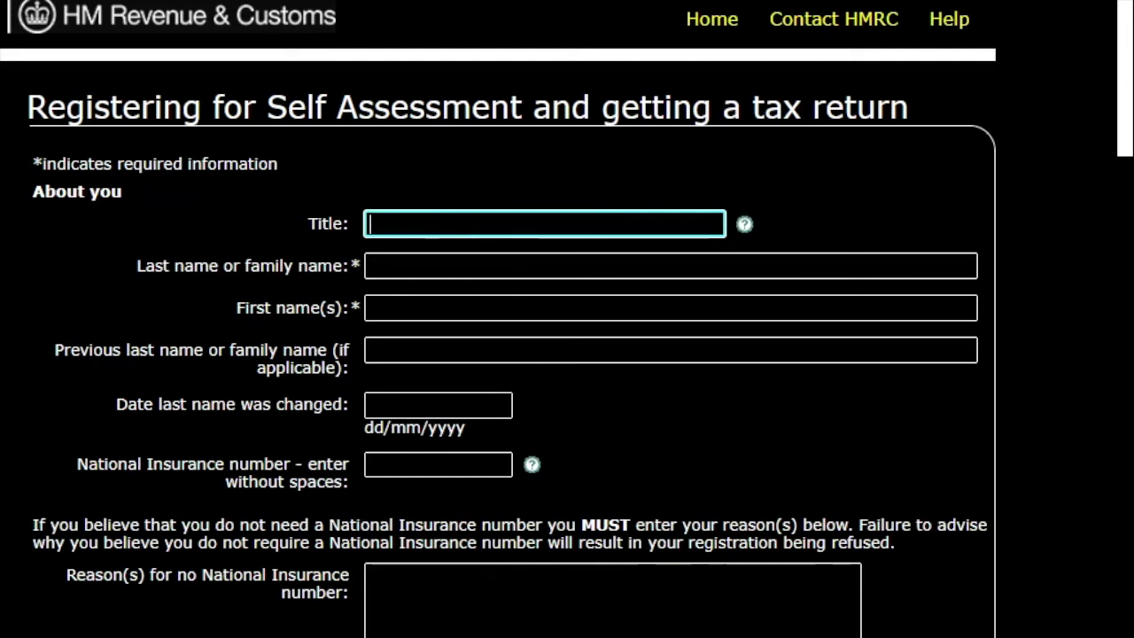
scroll(279, 522, down, 10)
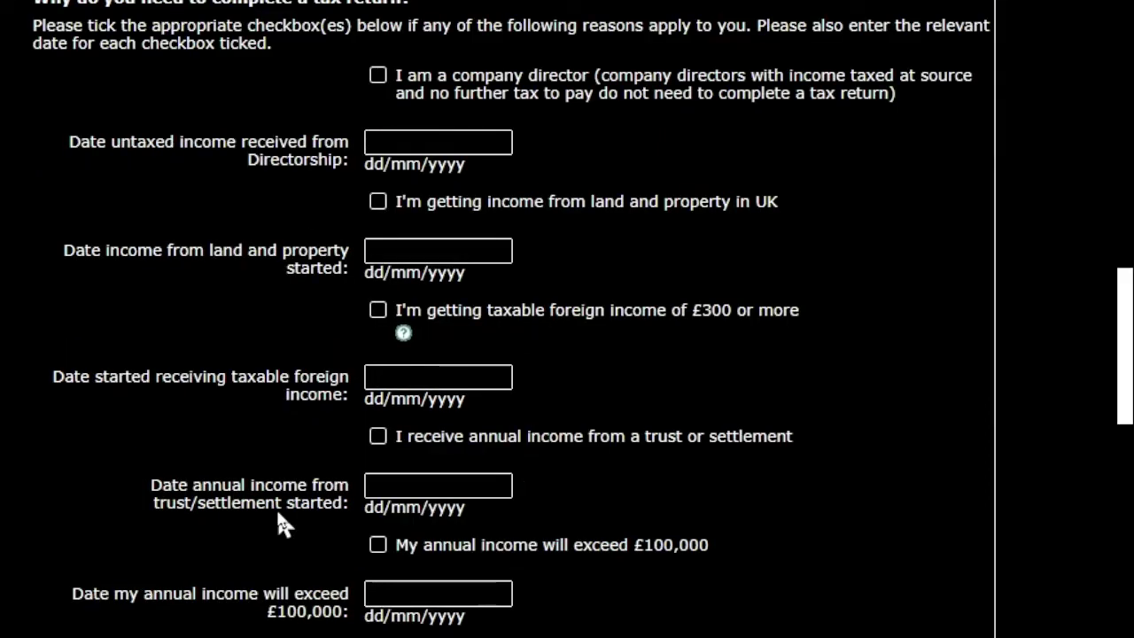
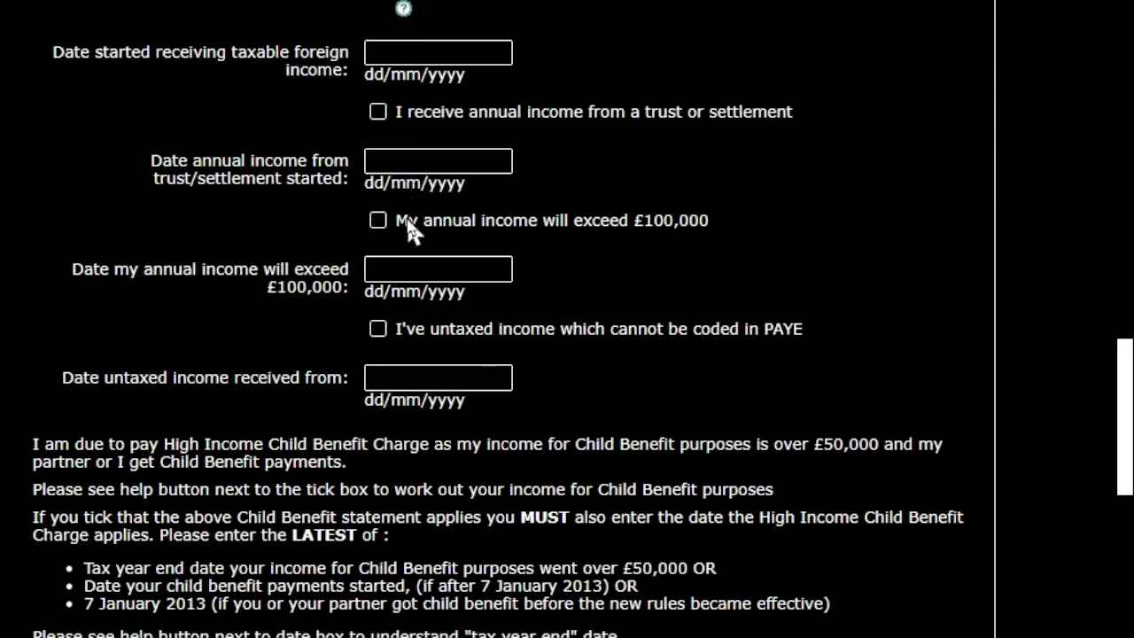
scroll(410, 229, down, 1)
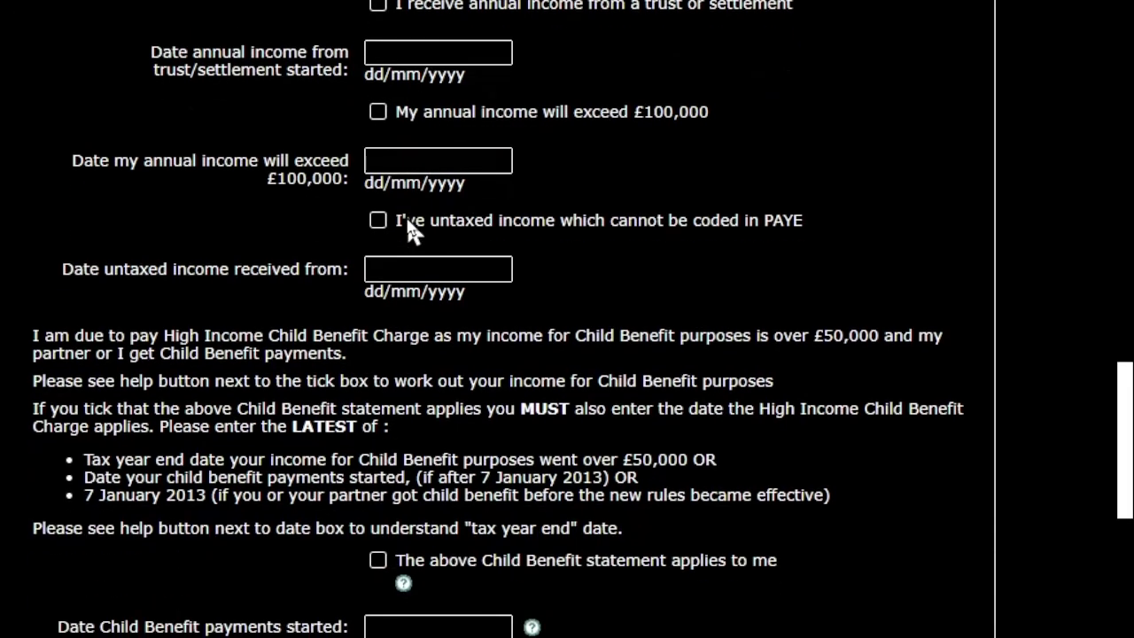
scroll(408, 223, down, 3)
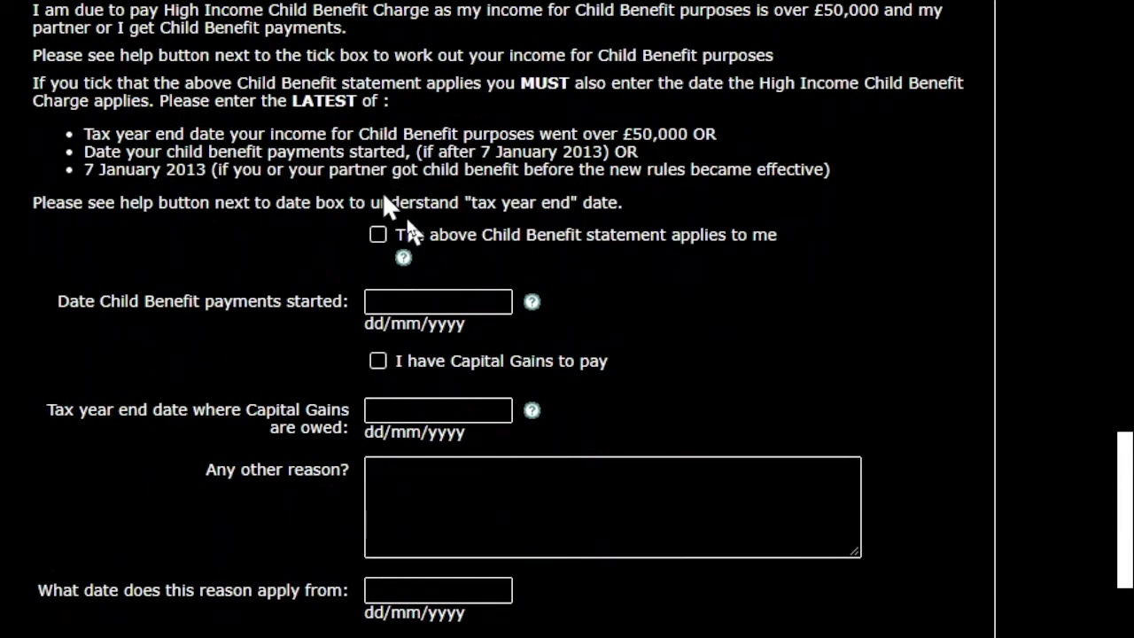
scroll(408, 223, down, 2)
scroll(407, 226, down, 1)
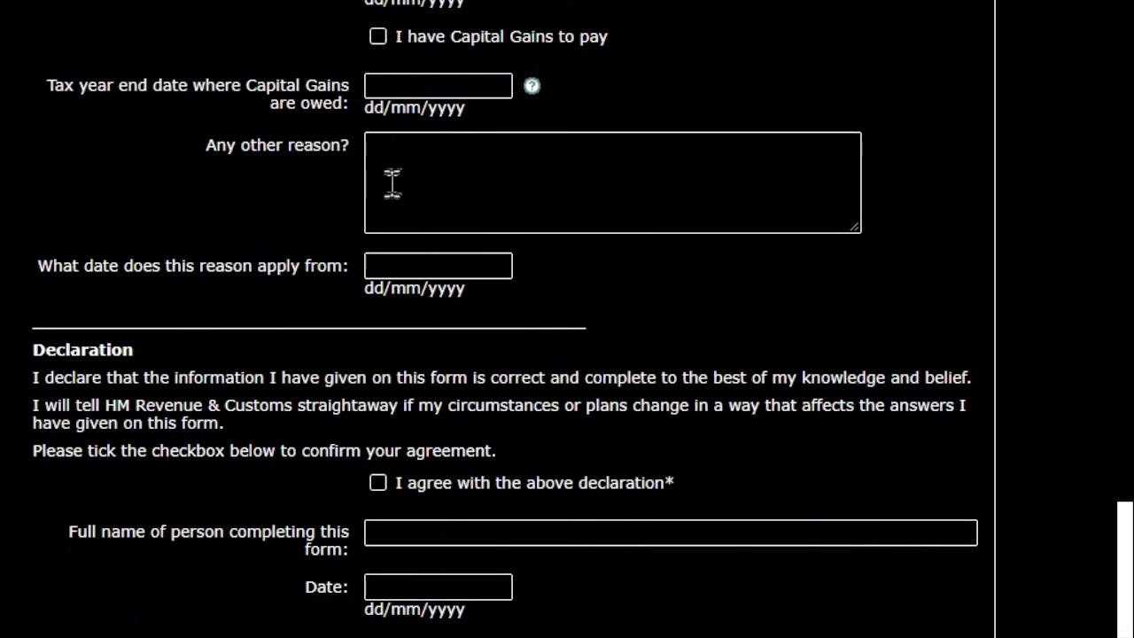
scroll(392, 179, down, 1)
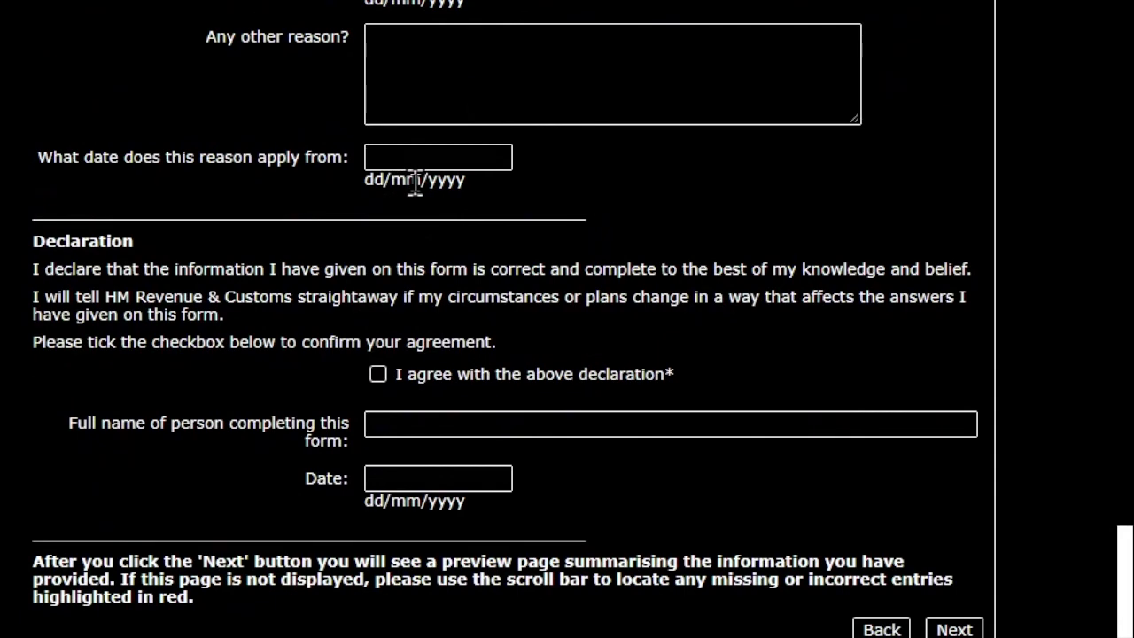
Step: Re-examine the Child Benefit, Capital Gains and "Any other reason?" fields, and return to the declaration at the form's end
scroll(358, 293, up, 1)
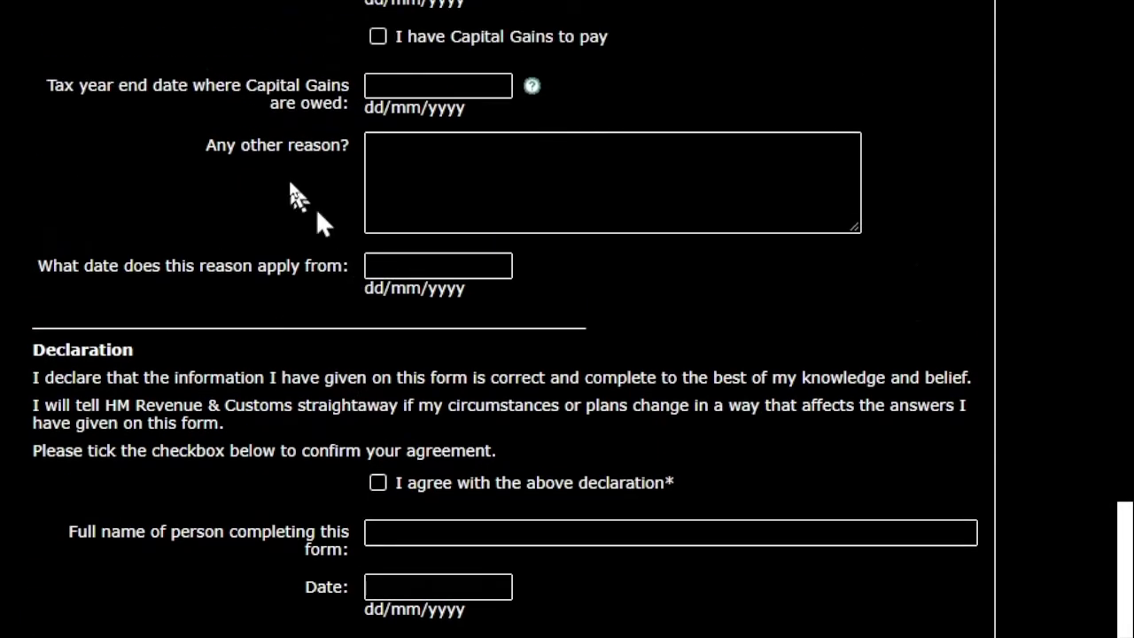
scroll(301, 213, up, 2)
scroll(299, 205, up, 1)
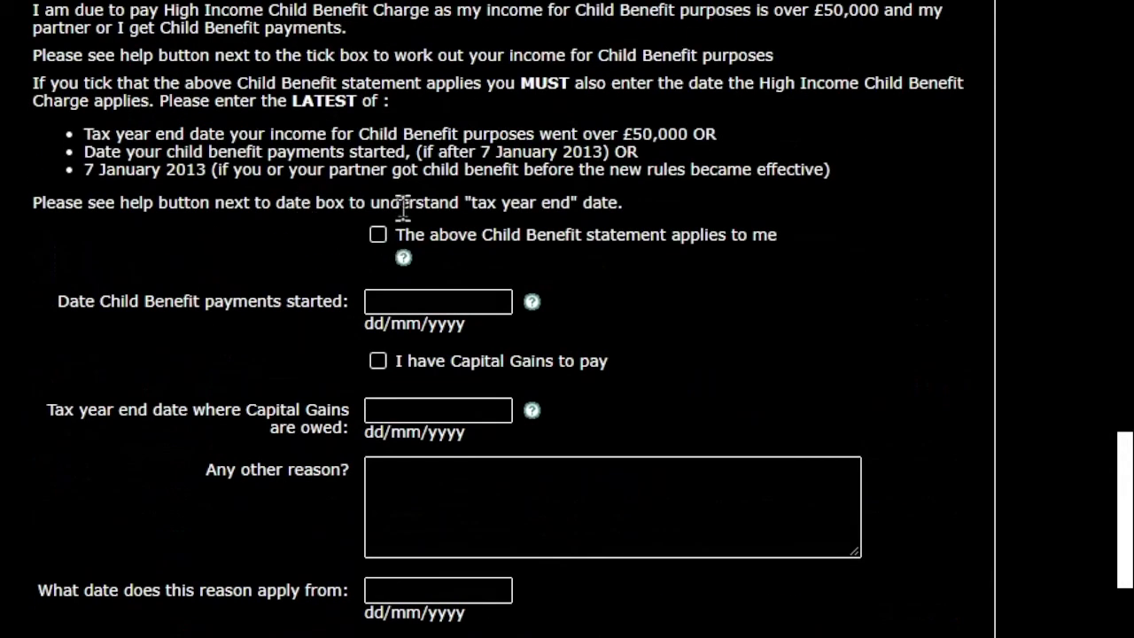
scroll(400, 205, down, 1)
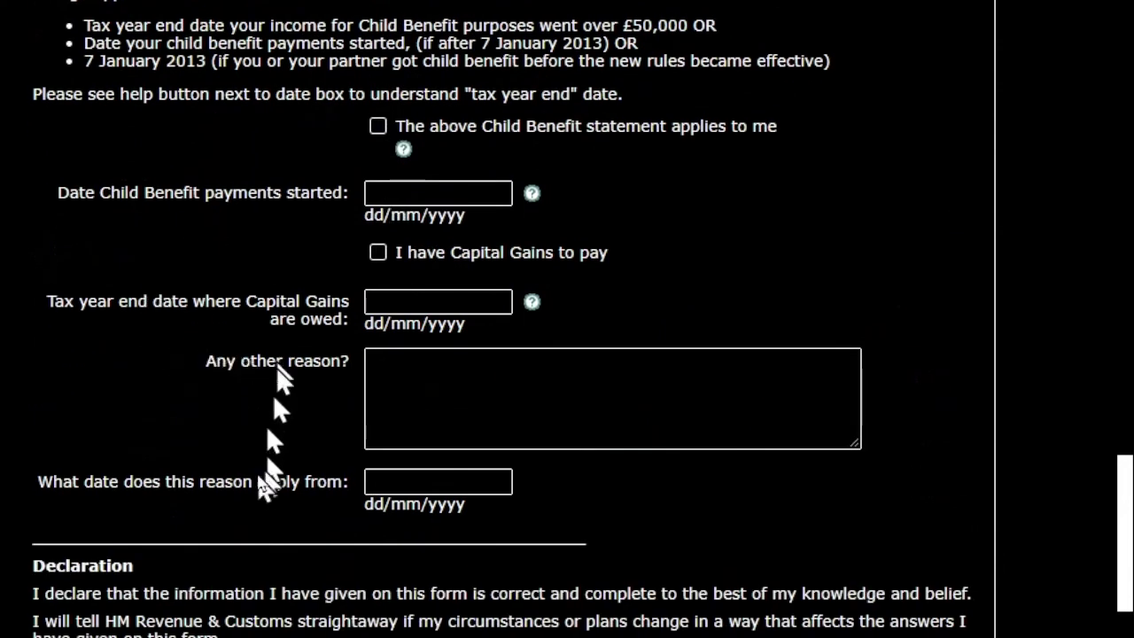
click(381, 363)
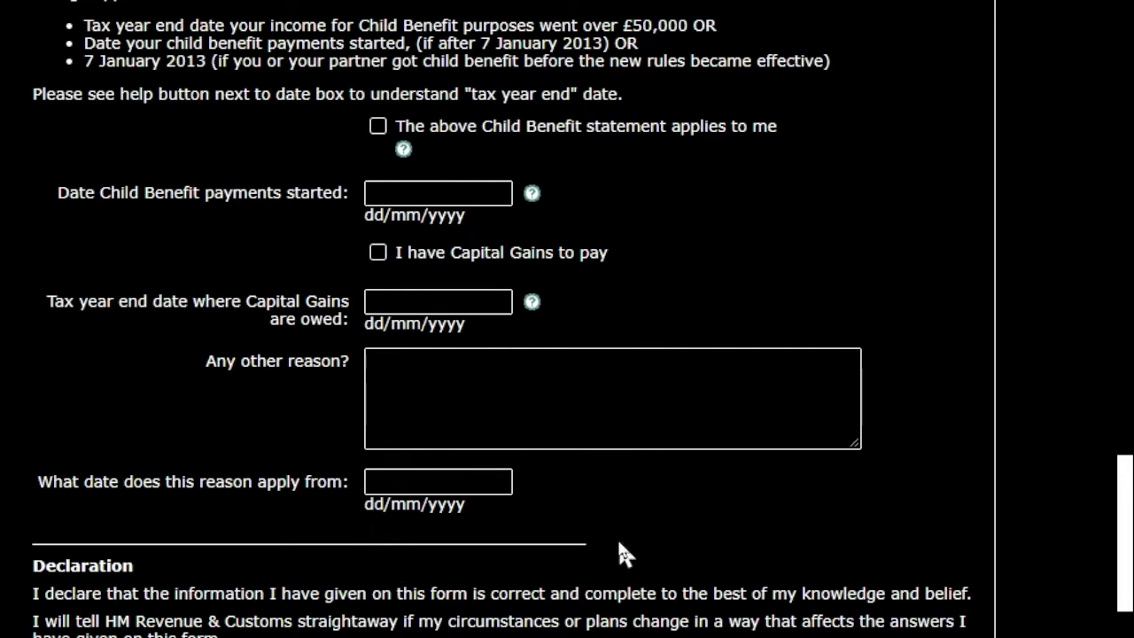
scroll(620, 549, down, 3)
scroll(549, 437, down, 2)
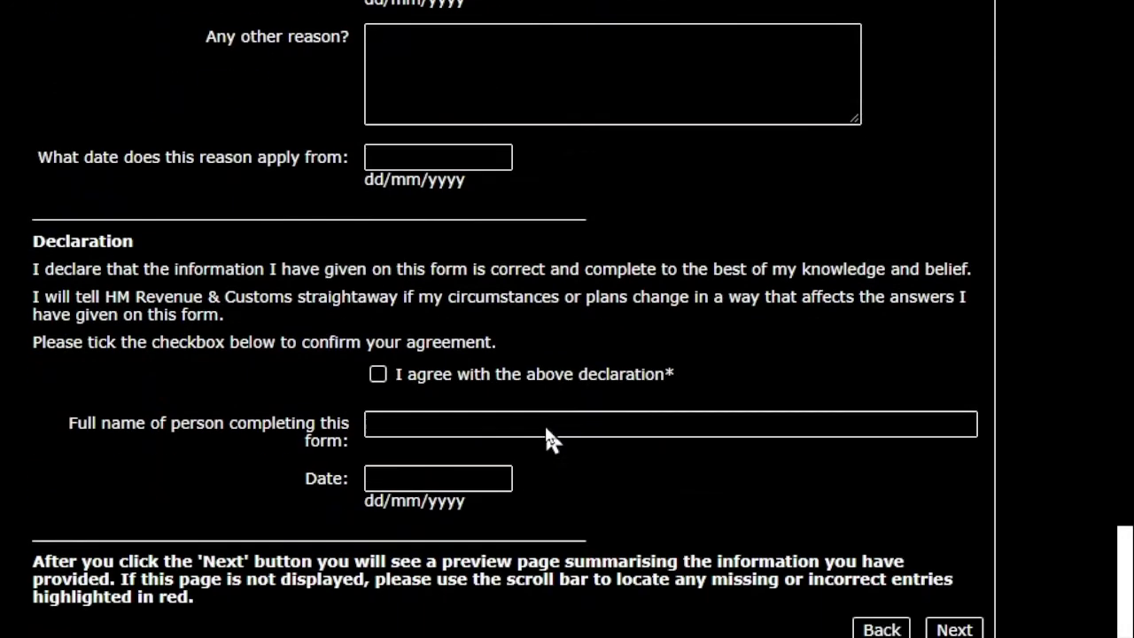